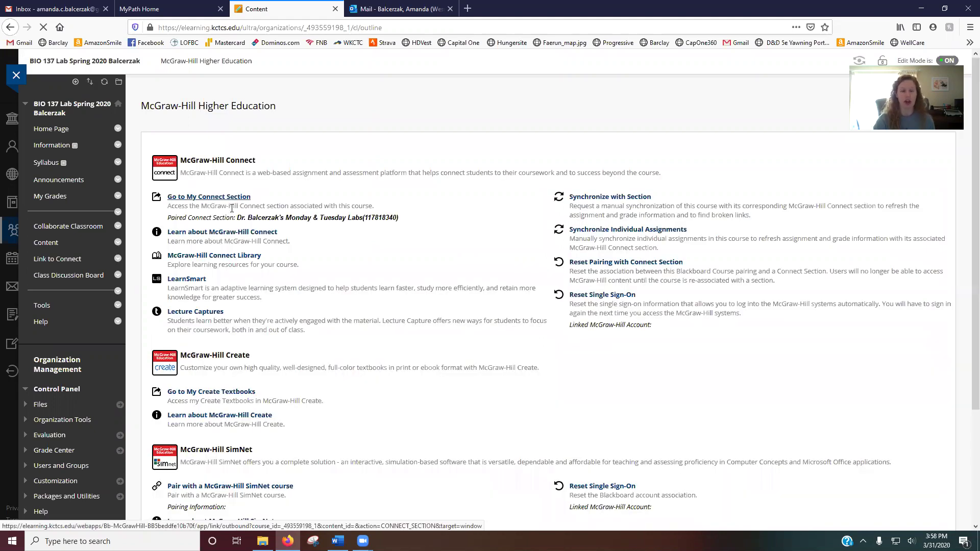
Bring up the link menu for 'Go to My Connect Section' in Blackboard Learn.
right_click(282, 196)
Open the Connect section link in a new tab and switch to that tab.
key("t")
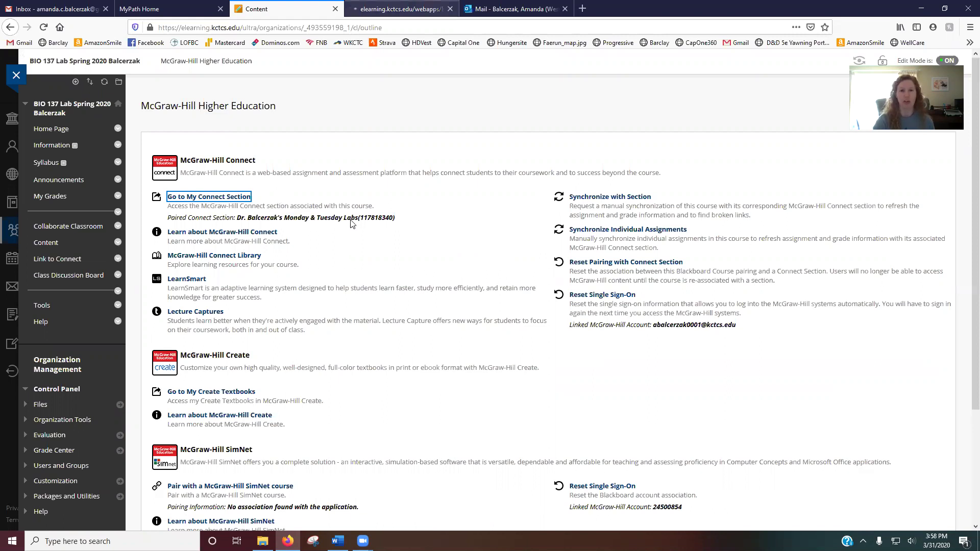
key("ctrl+Tab")
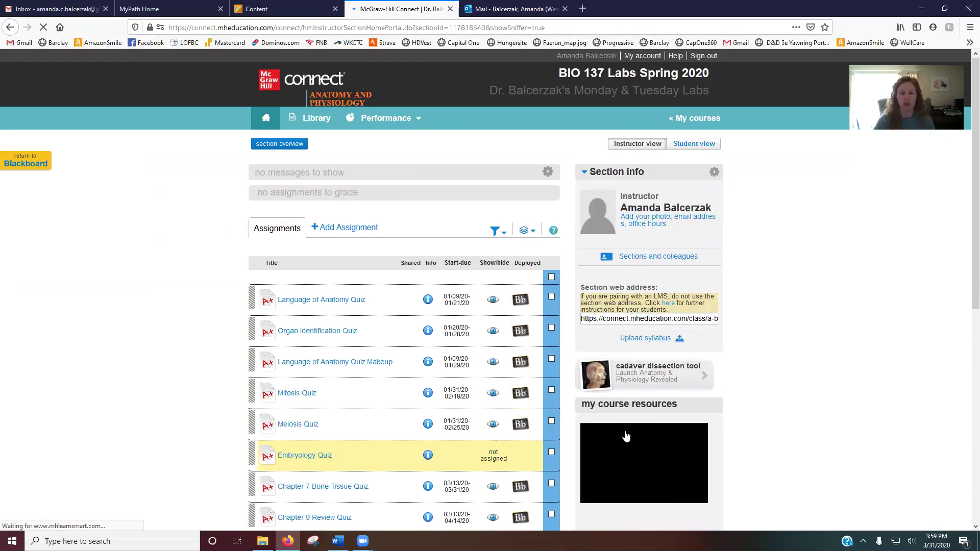
scroll(625, 436, "down", 3)
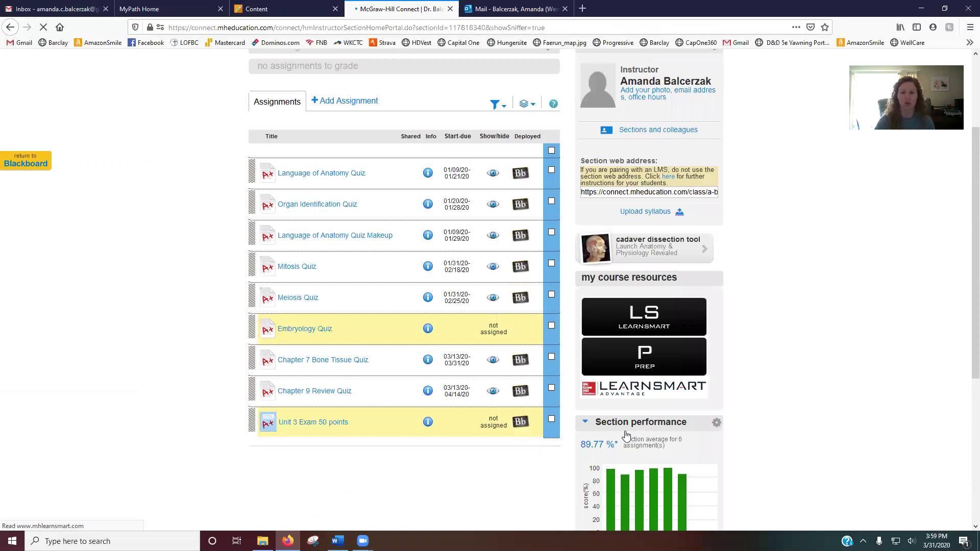
scroll(626, 436, "down", 3)
scroll(625, 437, "down", 3)
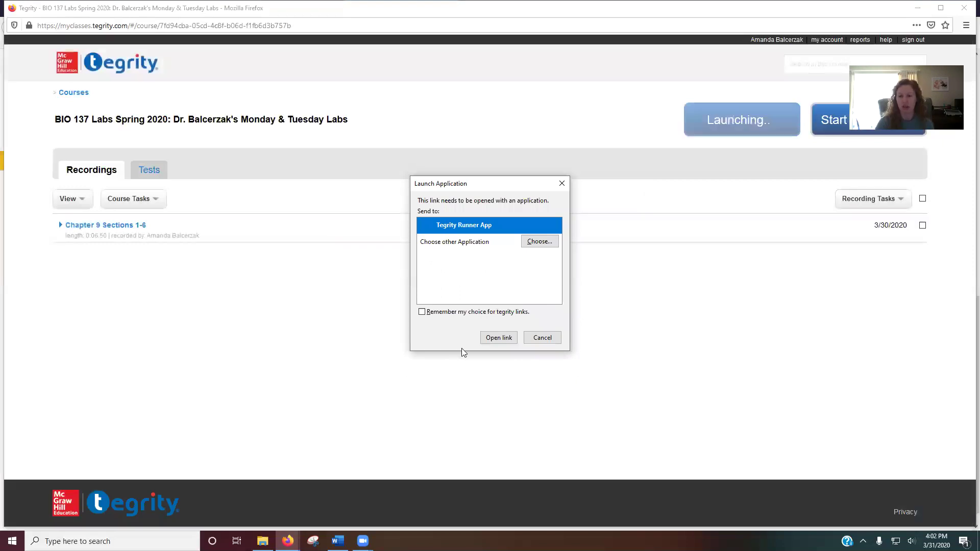
Launch the test link in Tegrity Runner App, then bring back the Tegrity course page.
left_click(489, 339)
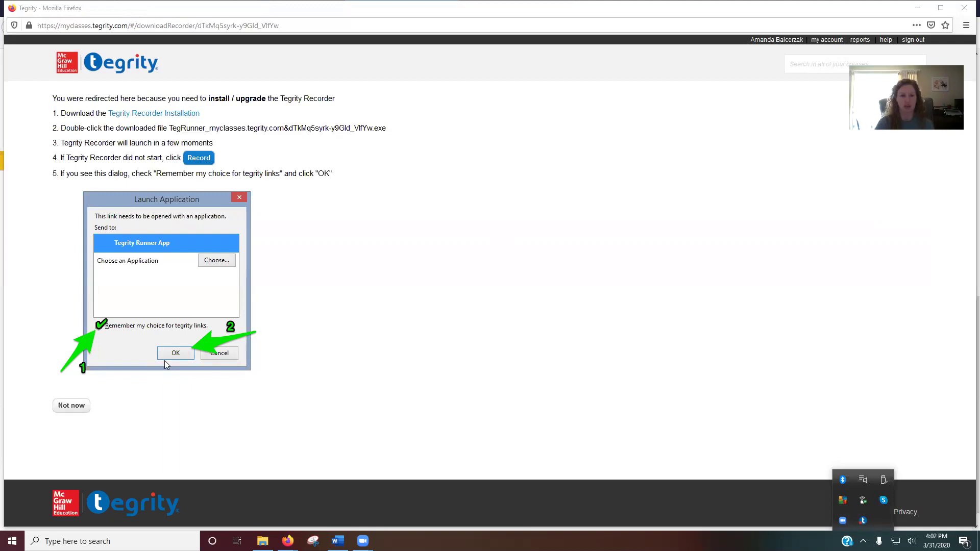
left_click(517, 446)
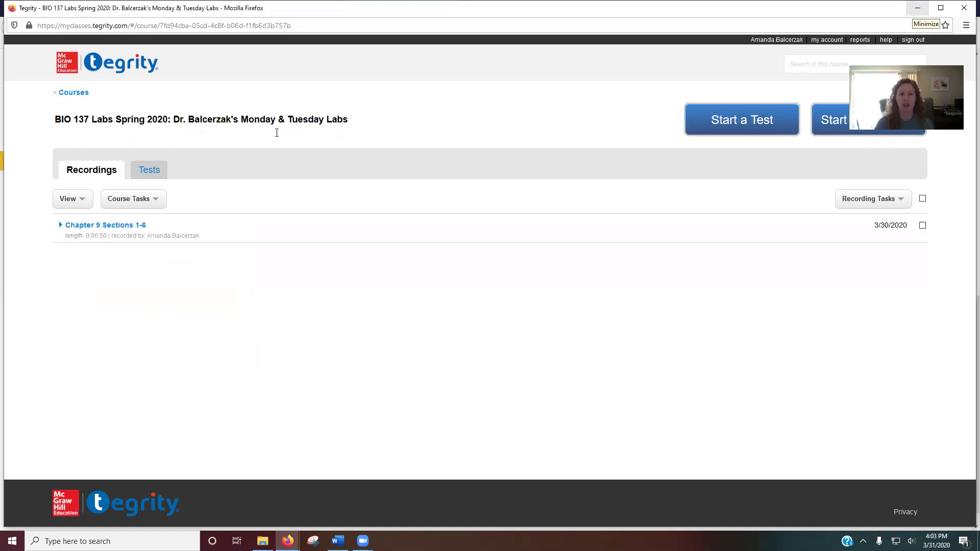
Return to the browser and move between the Blackboard Content and Connect section tabs.
key("alt+Tab")
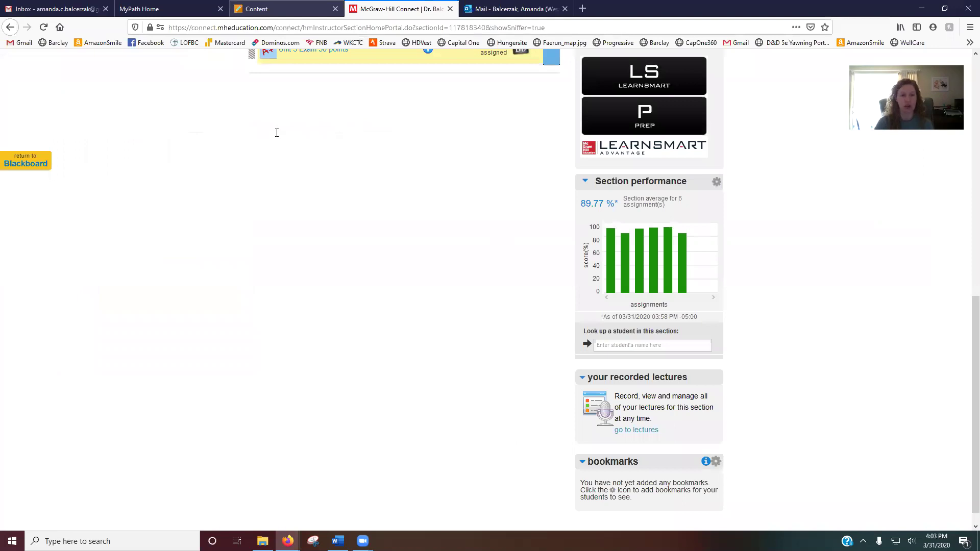
key("ctrl+Page_Up")
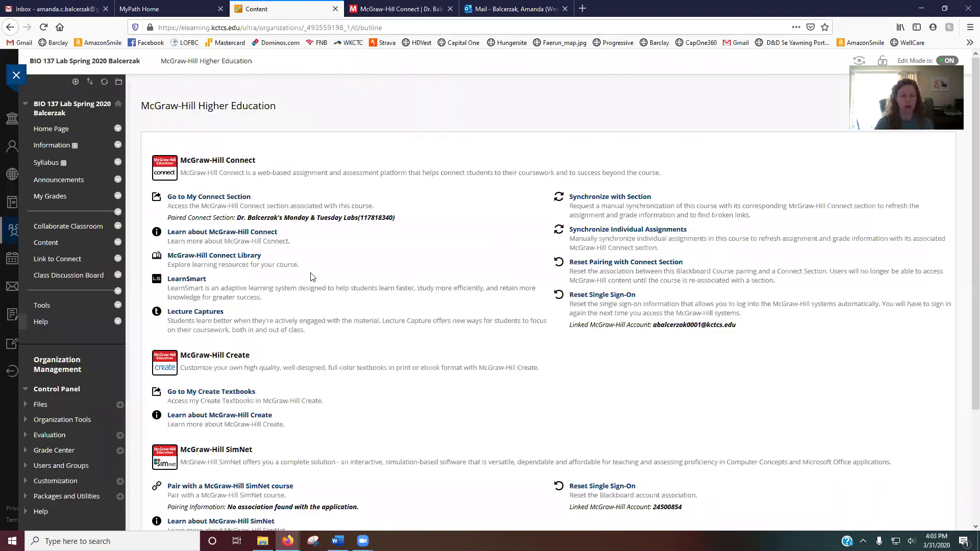
key("Tab")
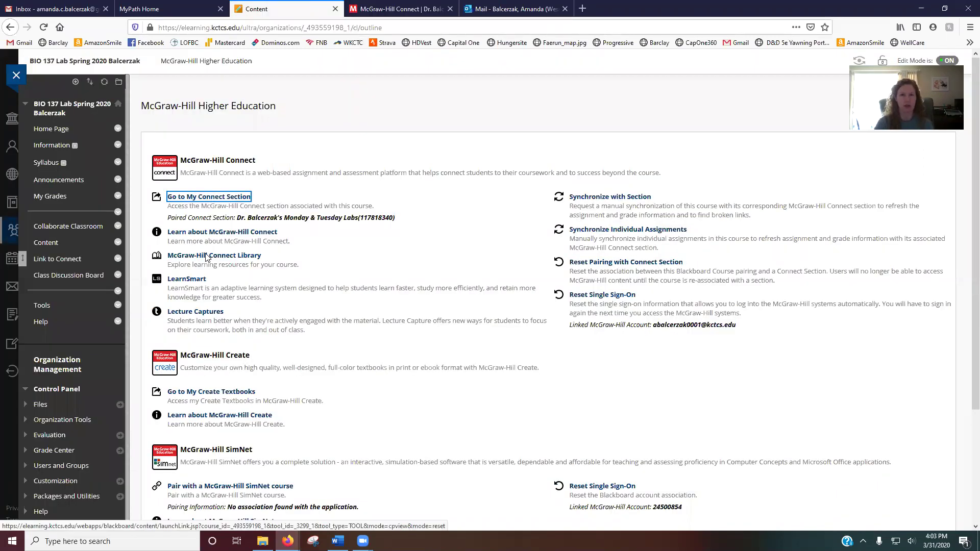
key("ctrl+Page_Down")
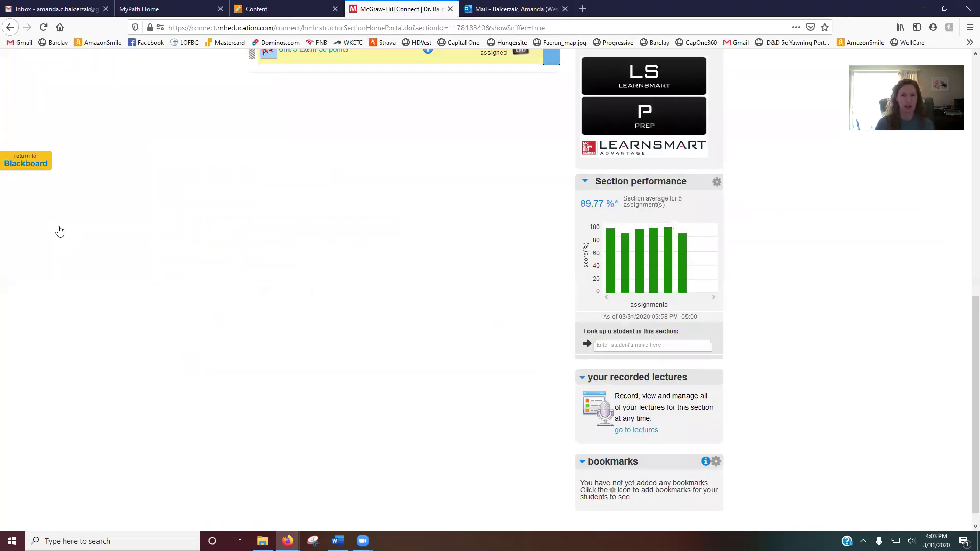
scroll(60, 230, "up", 3)
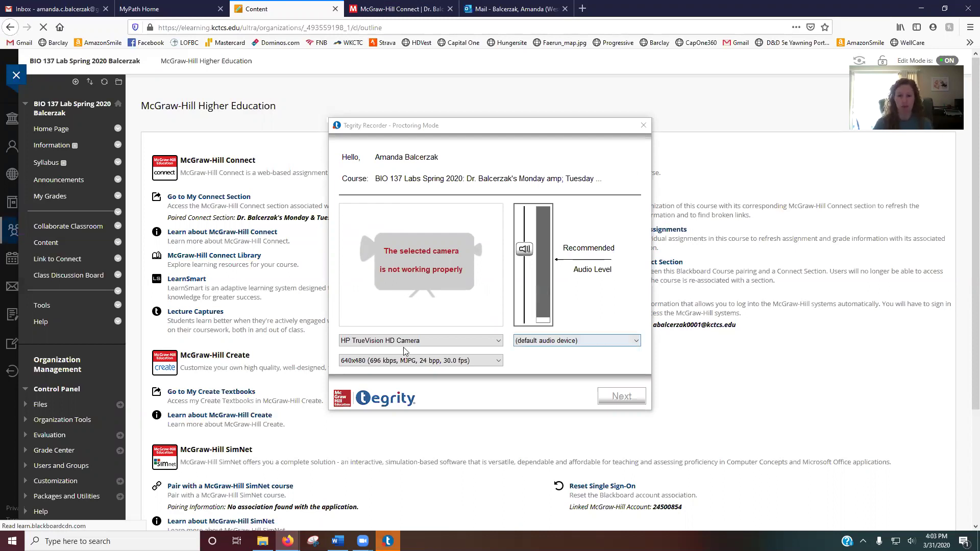
Keep (default audio device) and HP TrueVision HD Camera as the recorder inputs, then return to Firefox.
key("alt+Down")
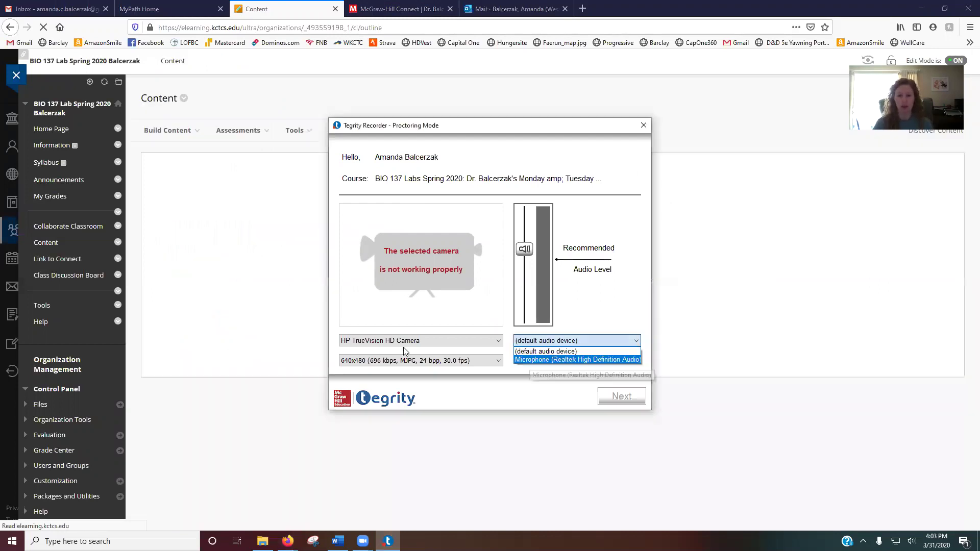
key("Escape")
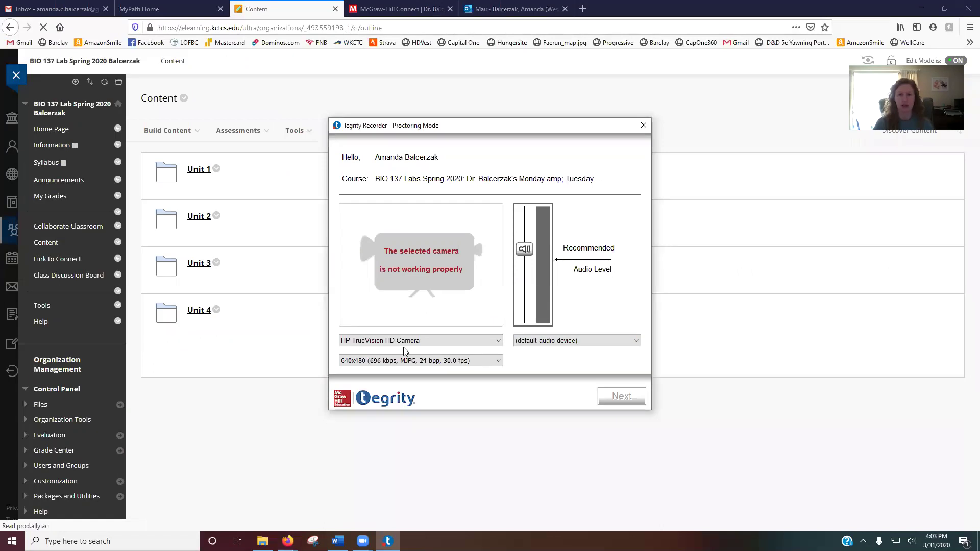
left_click(405, 347)
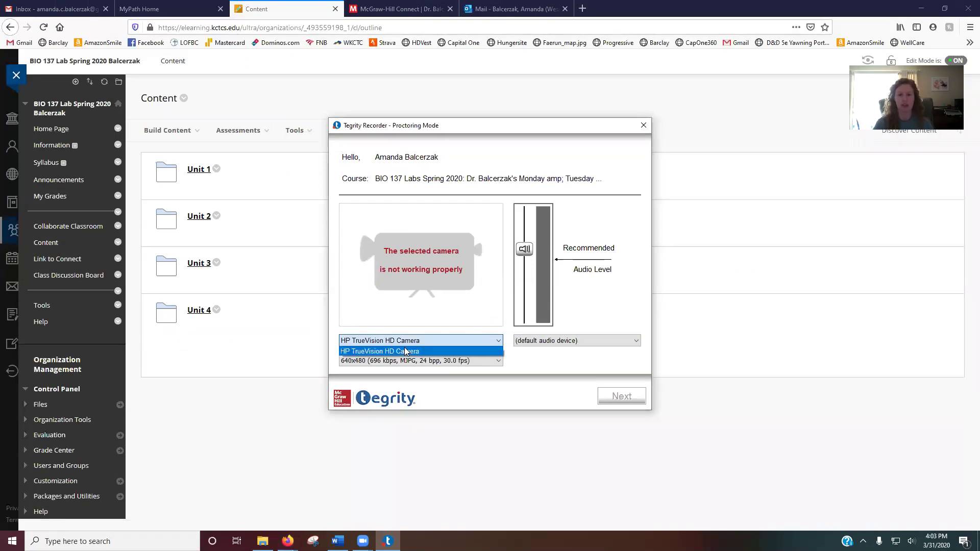
left_click(405, 350)
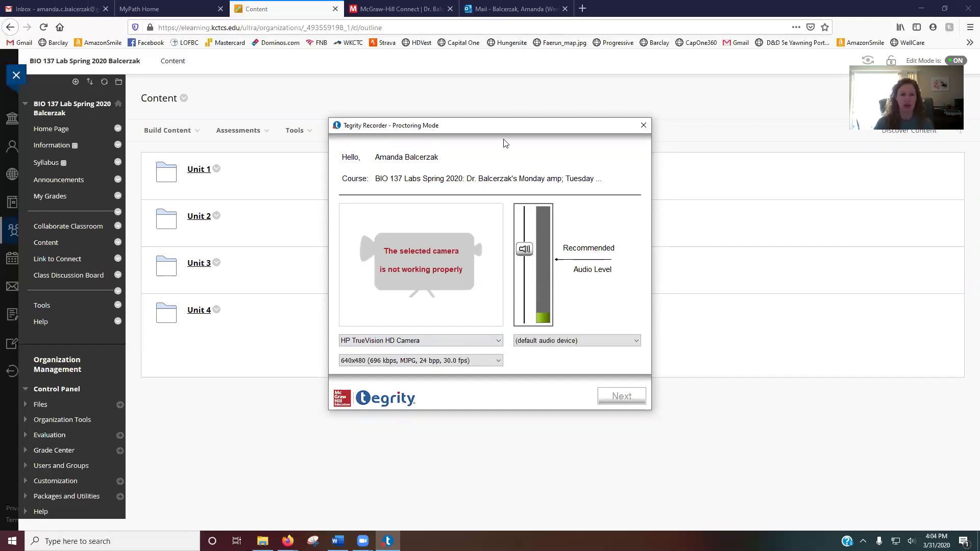
left_click(217, 268)
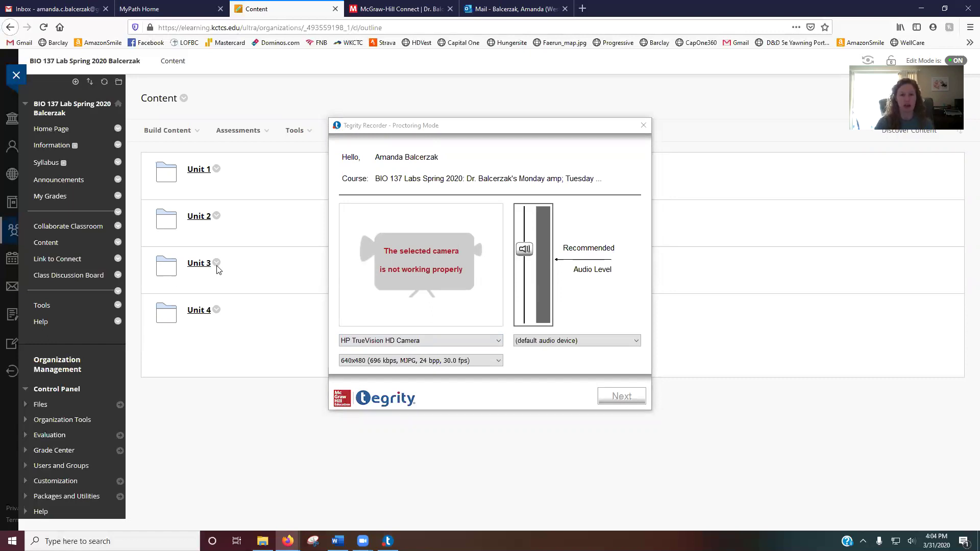
Open the Unit 3 folder from the Blackboard course Content.
left_click(198, 263)
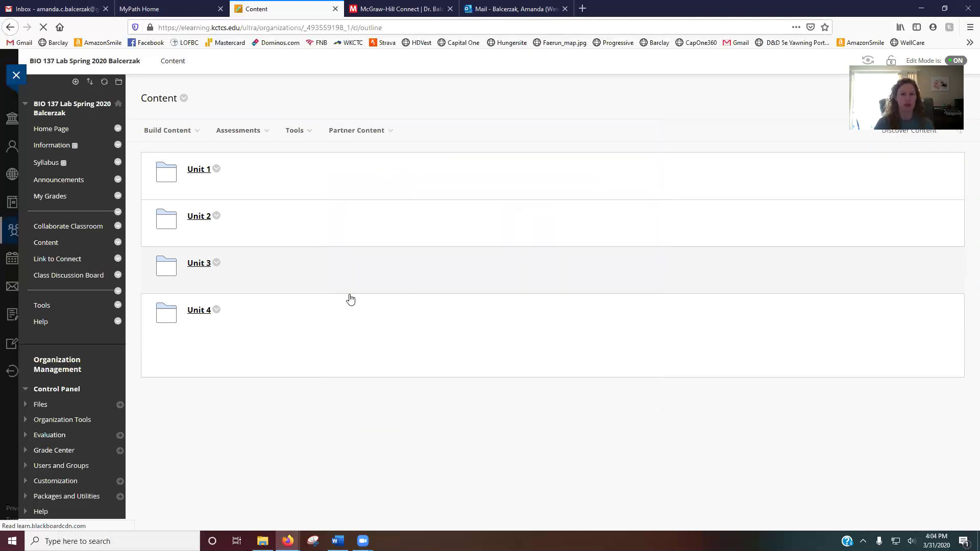
mouse_move(551, 347)
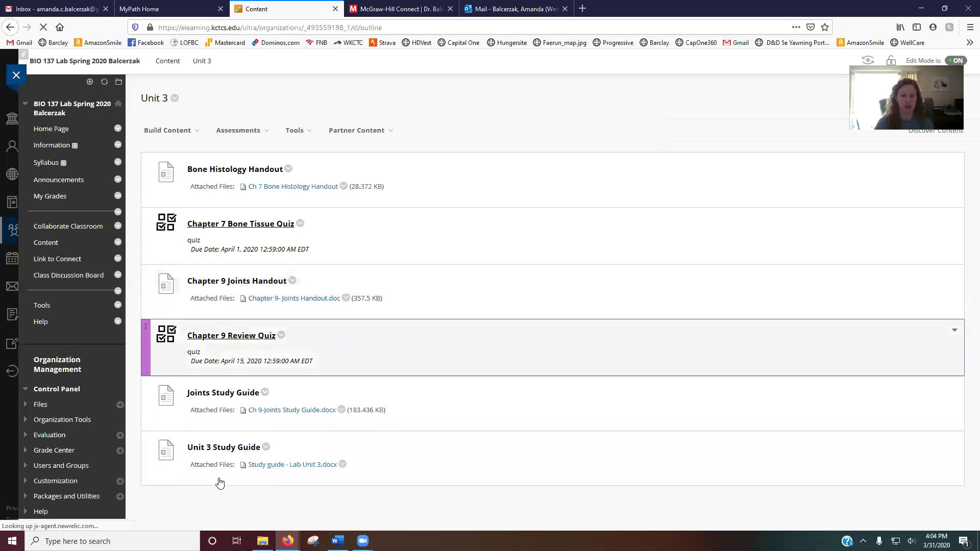
scroll(220, 483, "down", 2)
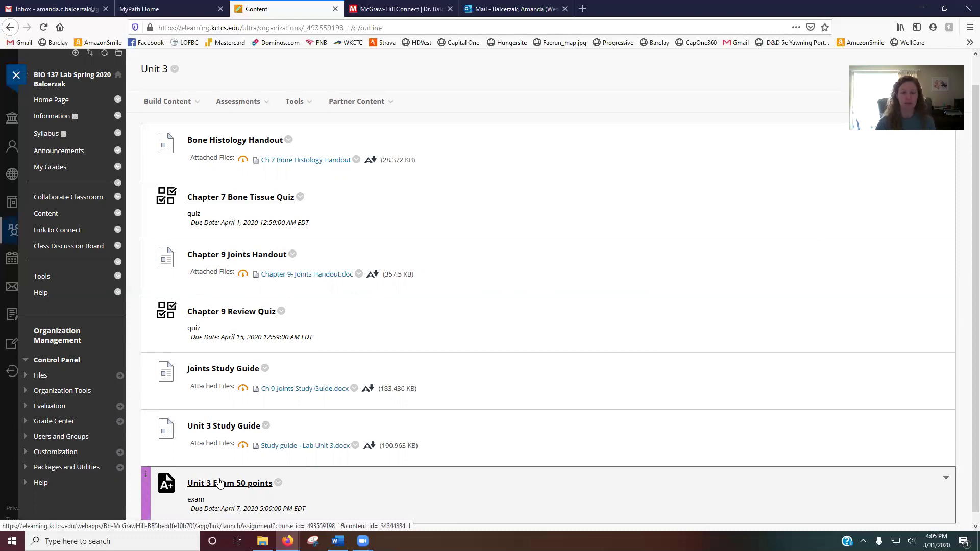
scroll(260, 479, "down", 1)
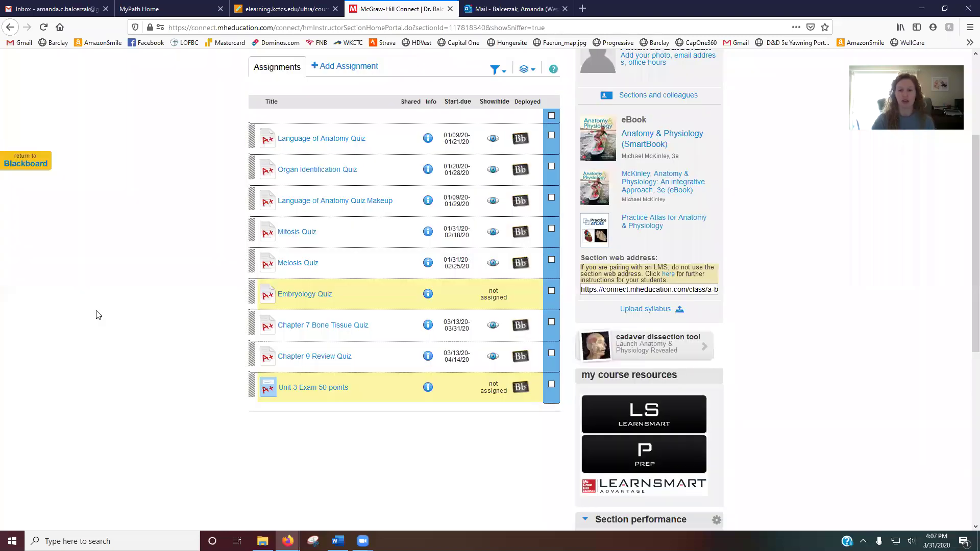
scroll(96, 315, "down", 4)
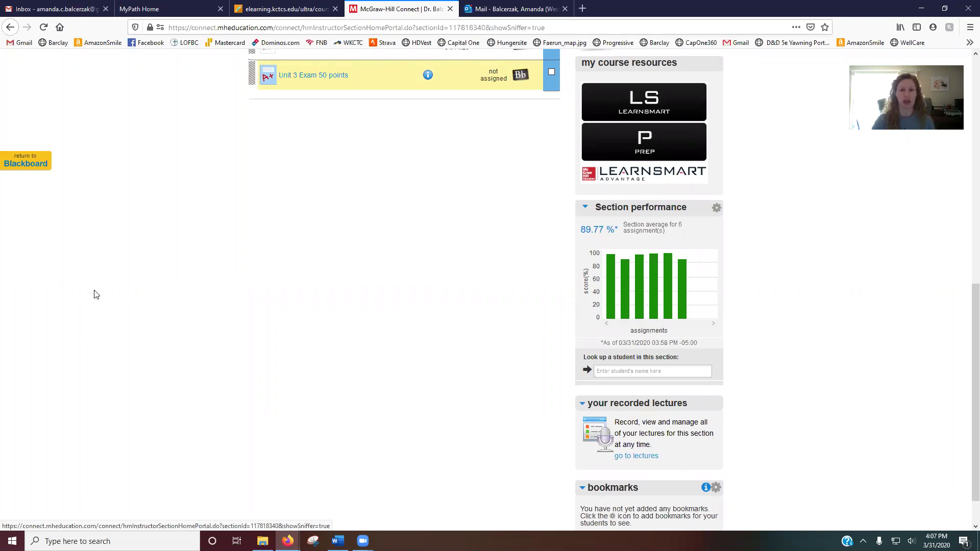
scroll(95, 295, "up", 5)
scroll(95, 294, "up", 2)
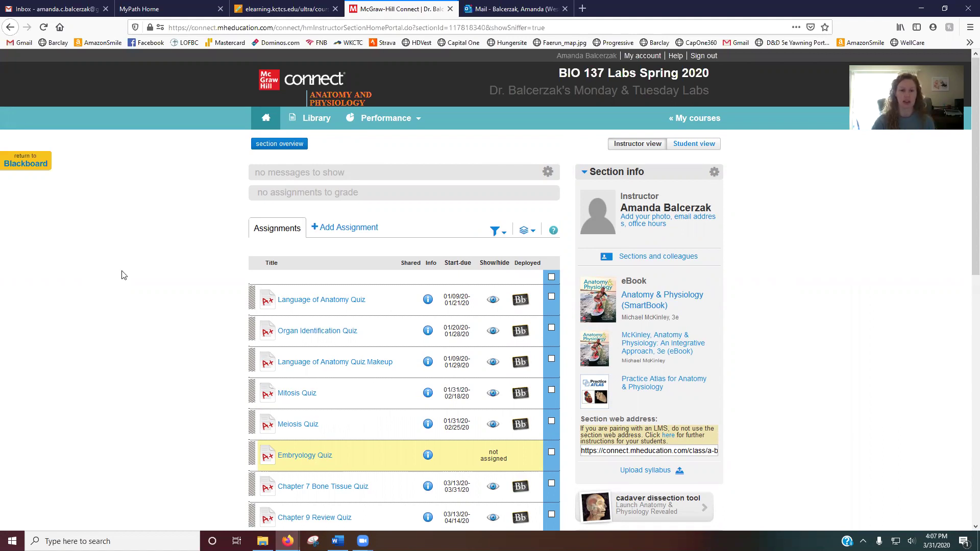
scroll(287, 329, "down", 5)
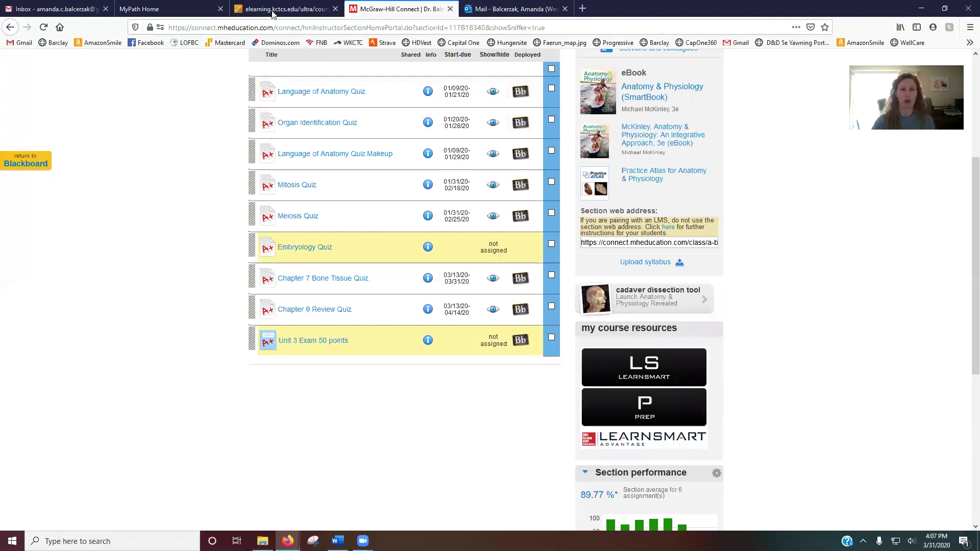
scroll(206, 245, "up", 5)
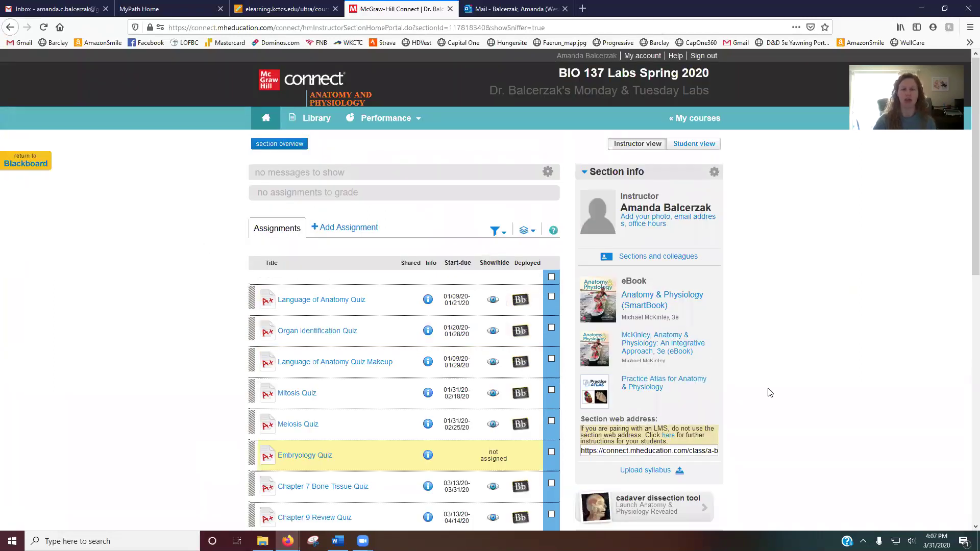